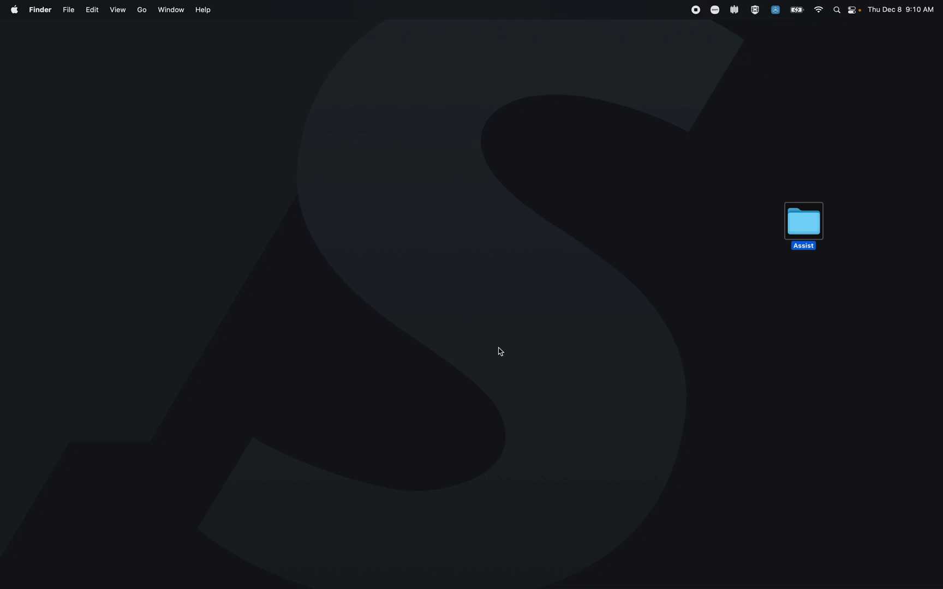
- Bring Sportscode forward and open the Find window's Data Source list to see its source options
left_click(588, 579)
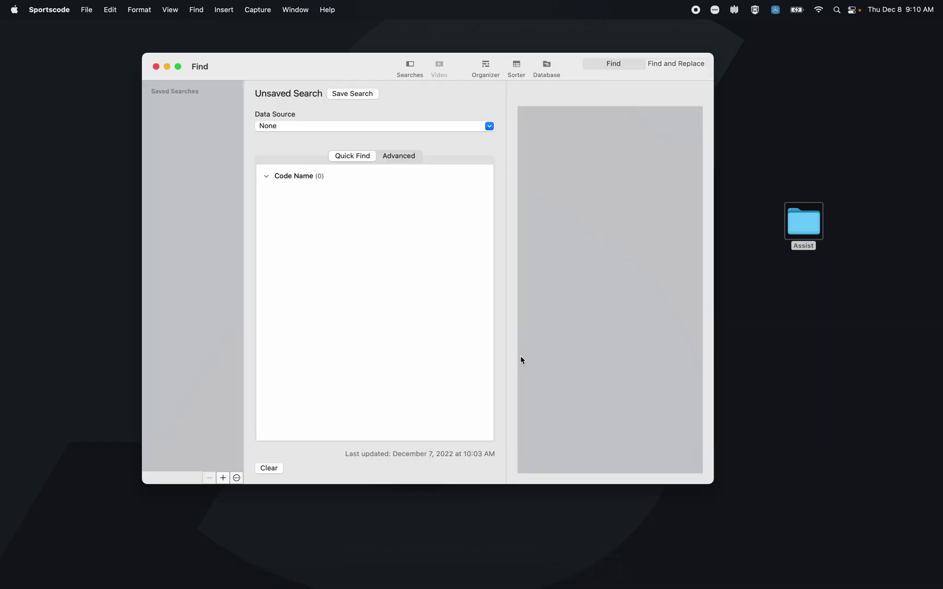
left_click(461, 127)
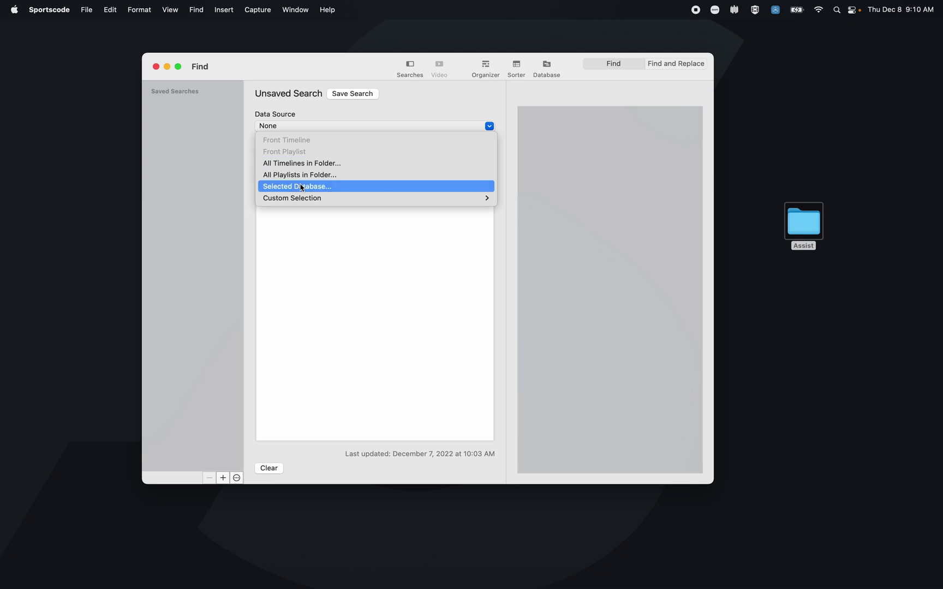
mouse_move(301, 199)
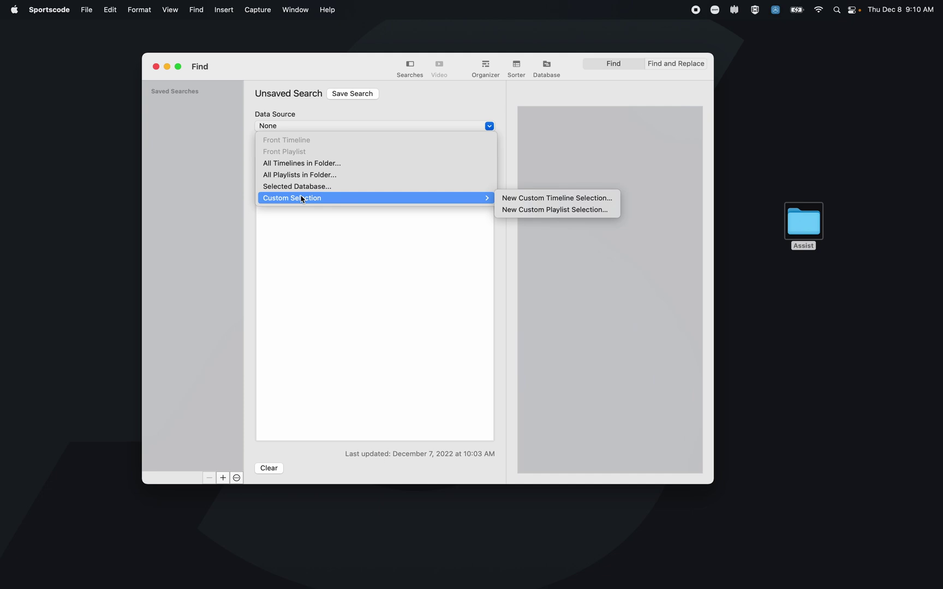
- Choose All Timelines in Folder and open the Assist folder as the search source
left_click(304, 164)
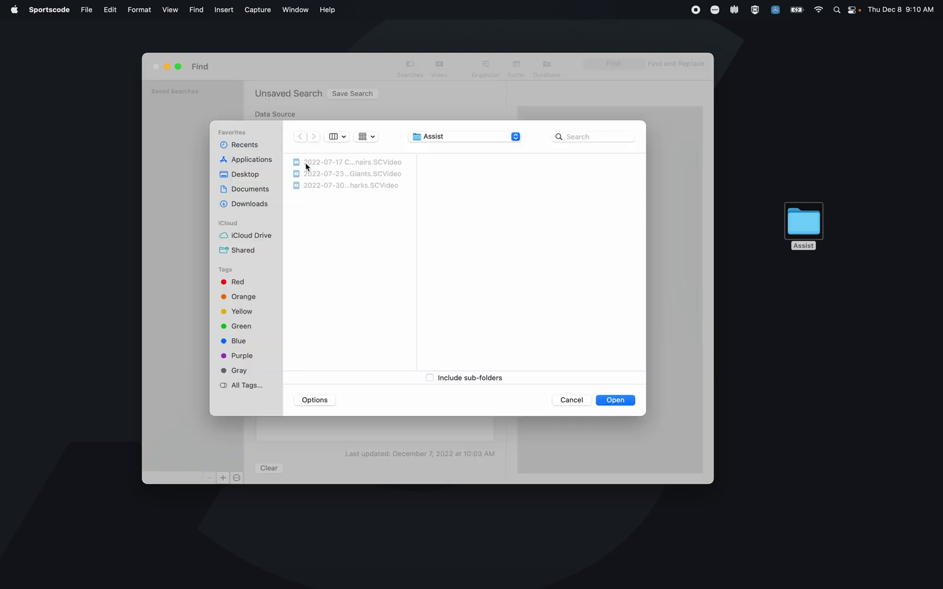
left_click(615, 401)
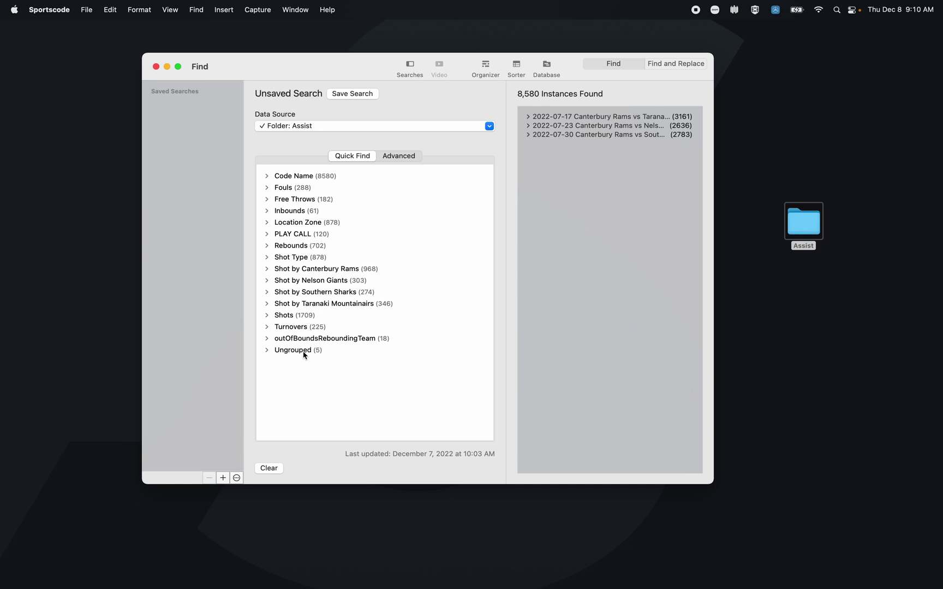
- Filter the Quick Find results to the Canterbury Rams Possessions code under Code Name
left_click(267, 176)
scroll(289, 256, "down", 3)
scroll(295, 285, "down", 10)
scroll(294, 285, "up", 8)
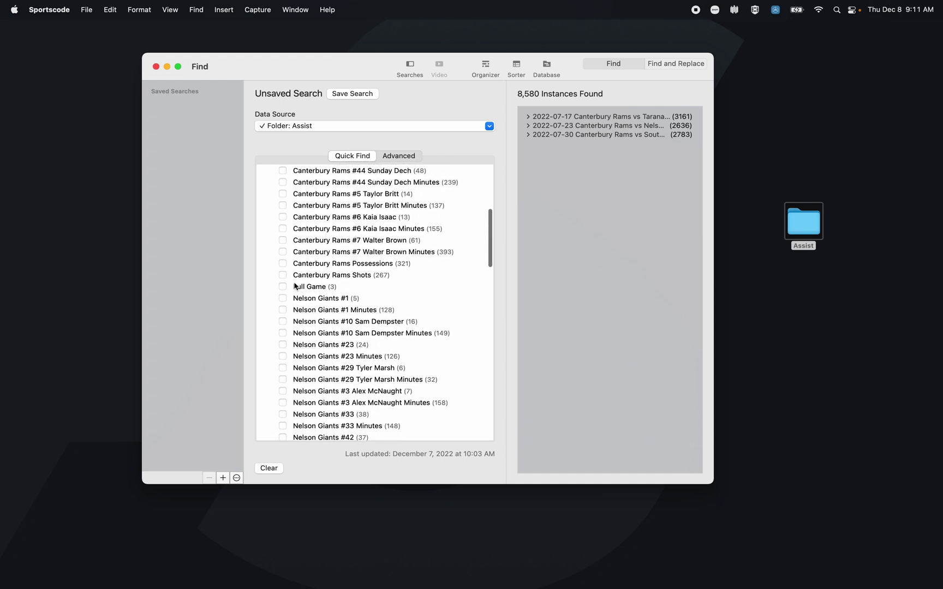
left_click(282, 269)
- Add the +3 shot filter under Shots and select all three games' result rows
scroll(284, 274, "down", 5)
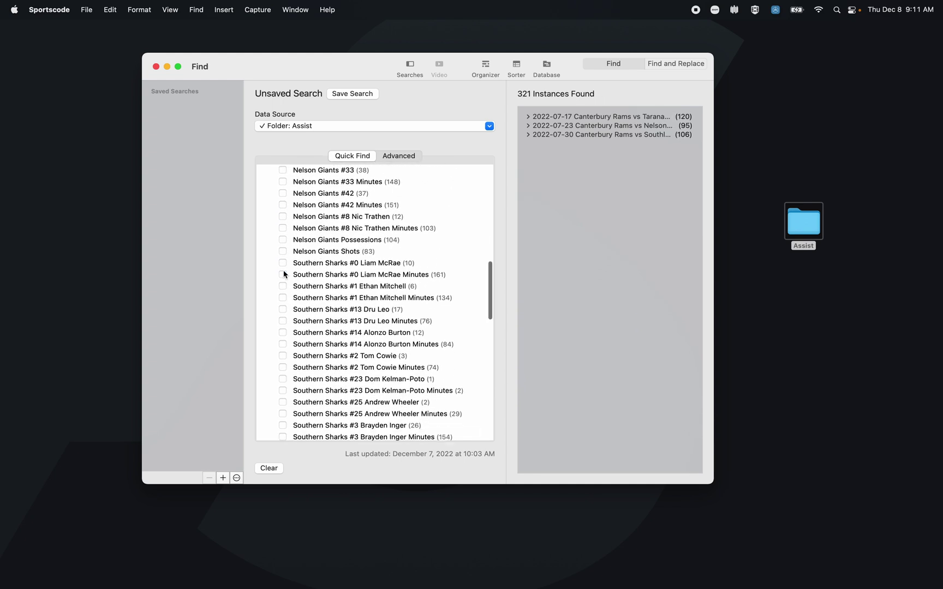
scroll(283, 274, "down", 10)
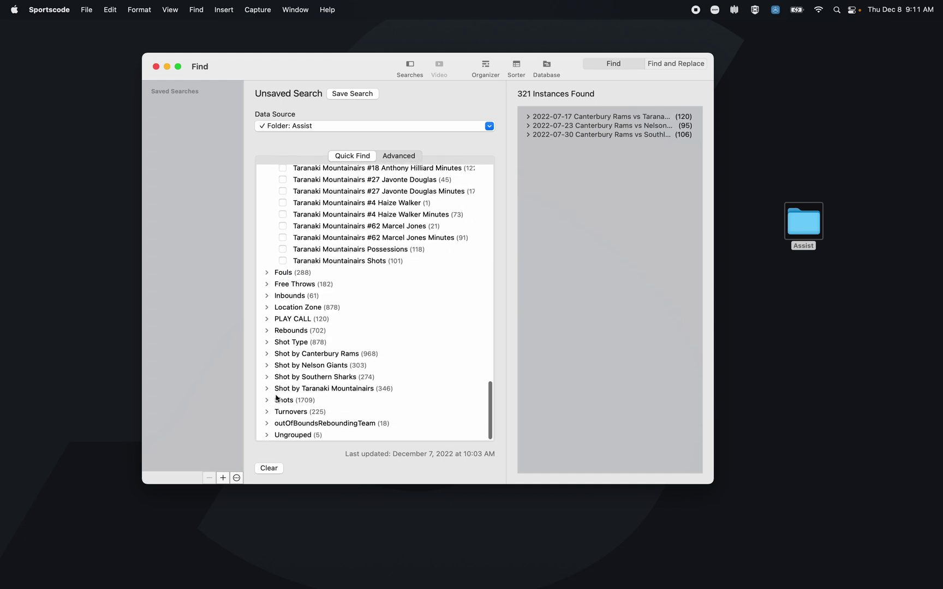
left_click(275, 400)
scroll(284, 399, "down", 2)
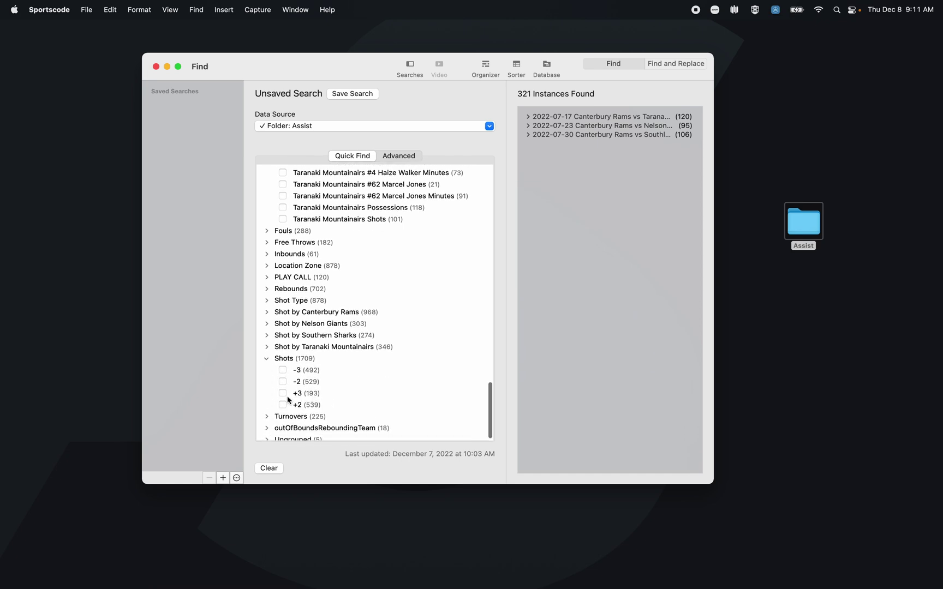
left_click(283, 394)
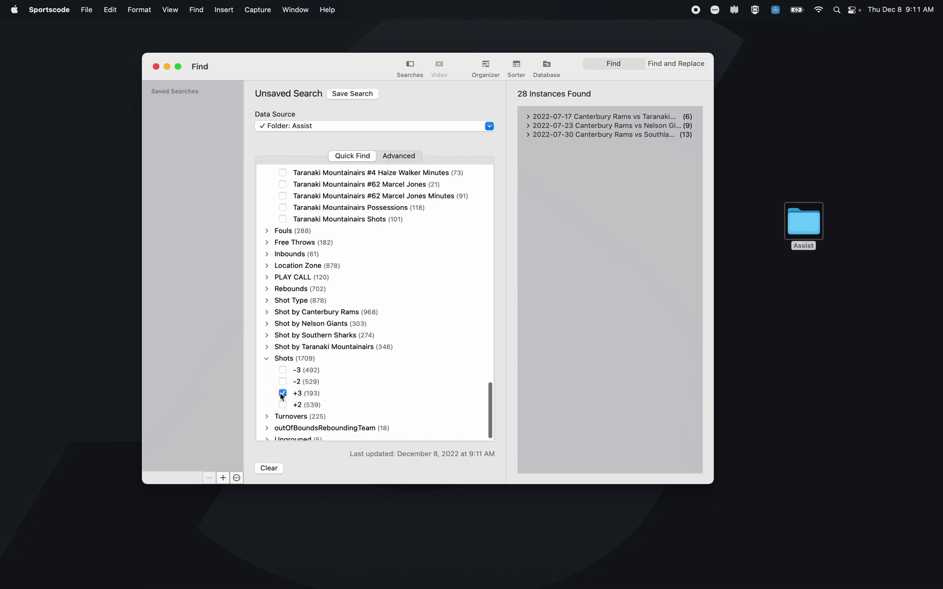
left_click(581, 120)
left_click(582, 136, "shift")
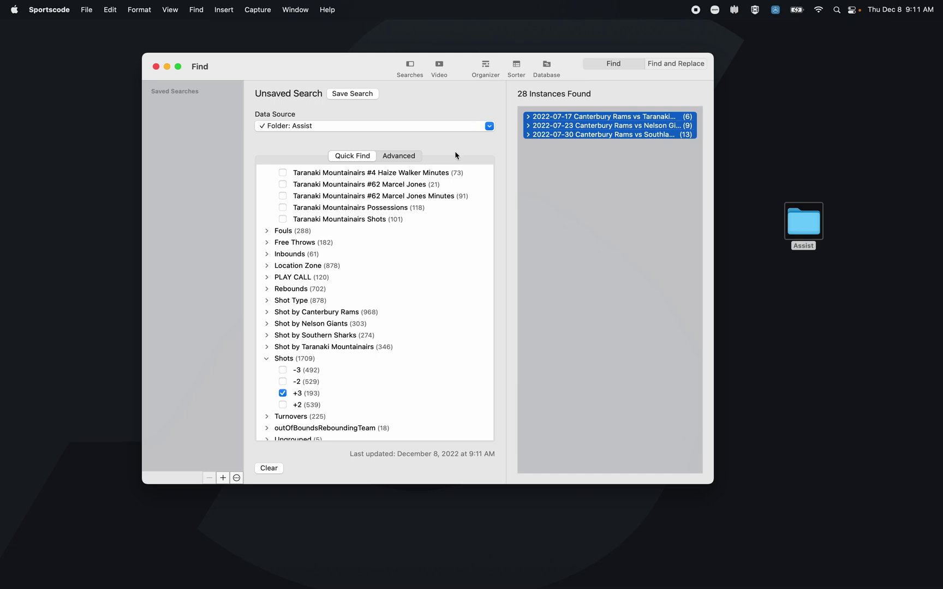
- On the Advanced tab, set the first criterion to code is Canterbury Rams Possessions
left_click(410, 157)
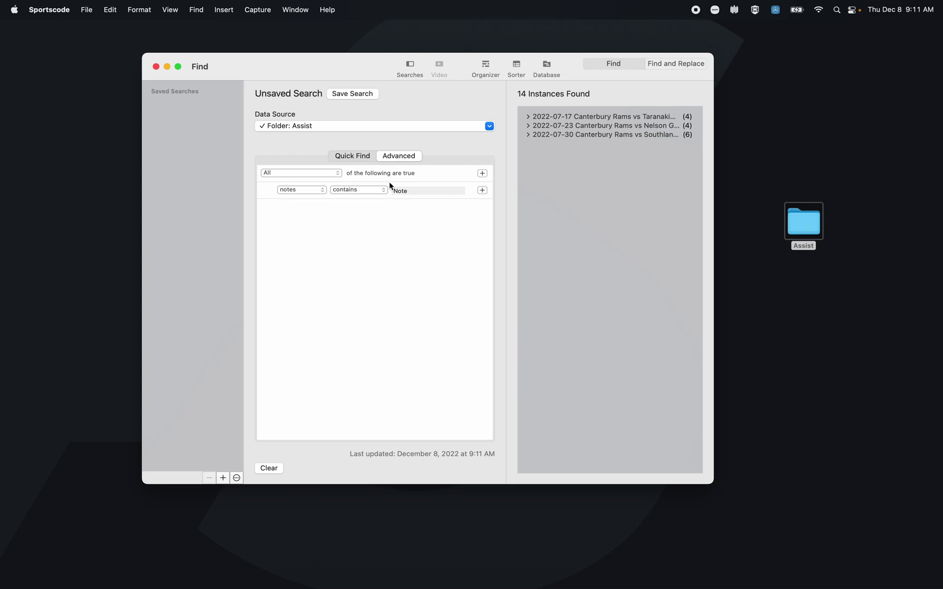
left_click(322, 191)
left_click(313, 148)
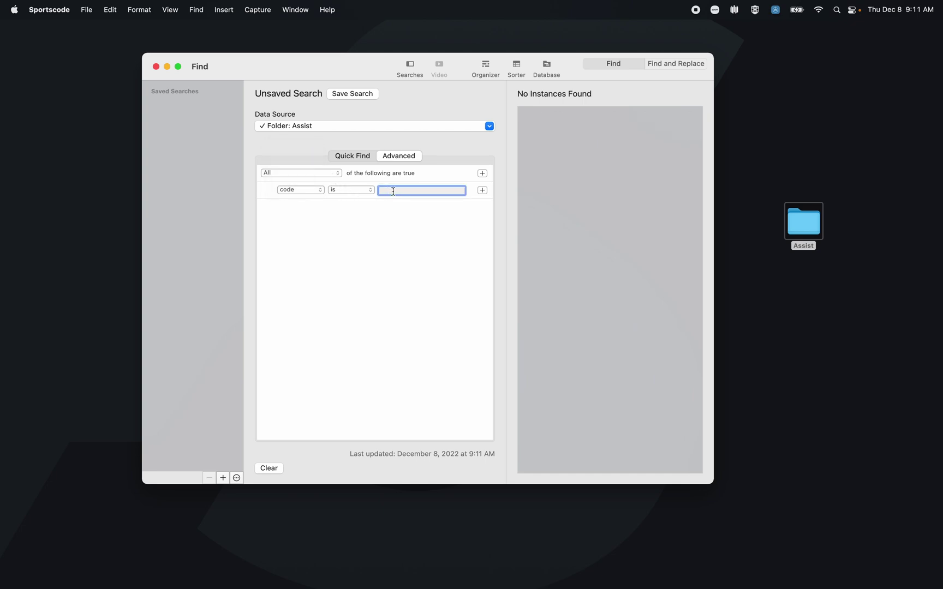
type("Canterbury Rams Possessions")
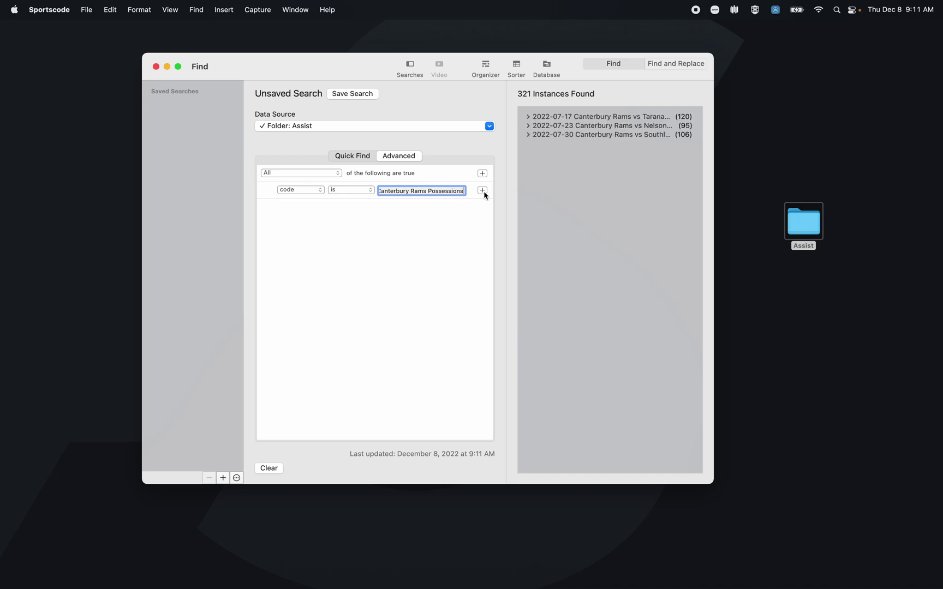
- Add two more criteria requiring label +2 and label BLOB
left_click(483, 190)
left_click(405, 206)
type("+2")
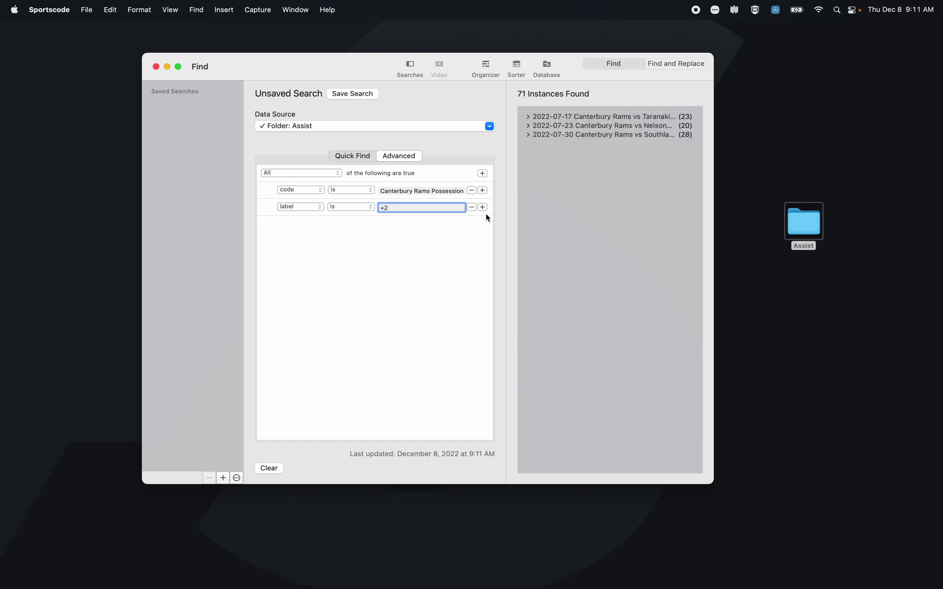
left_click(482, 207)
left_click(311, 226)
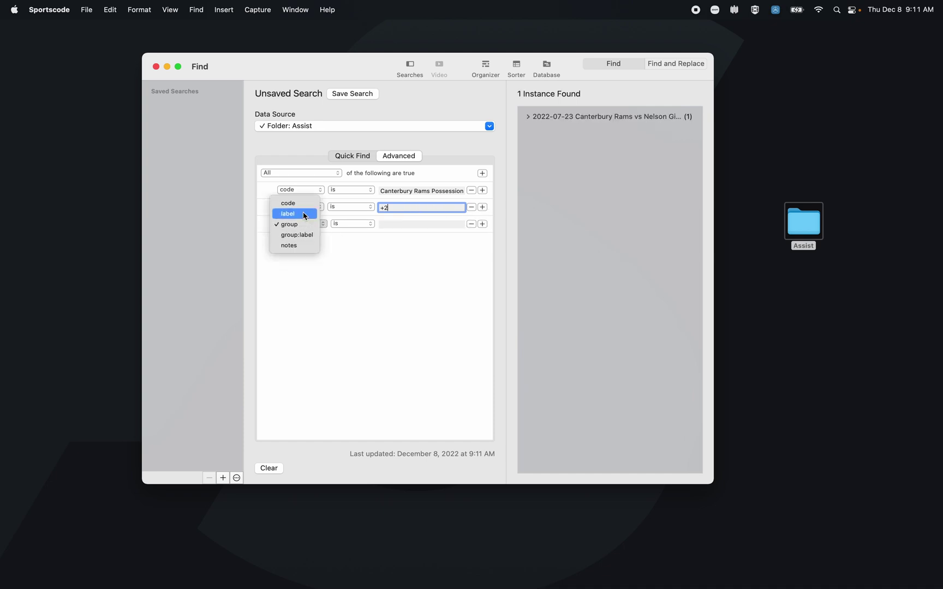
left_click(297, 213)
left_click(390, 224)
type("BLOB")
left_click(531, 240)
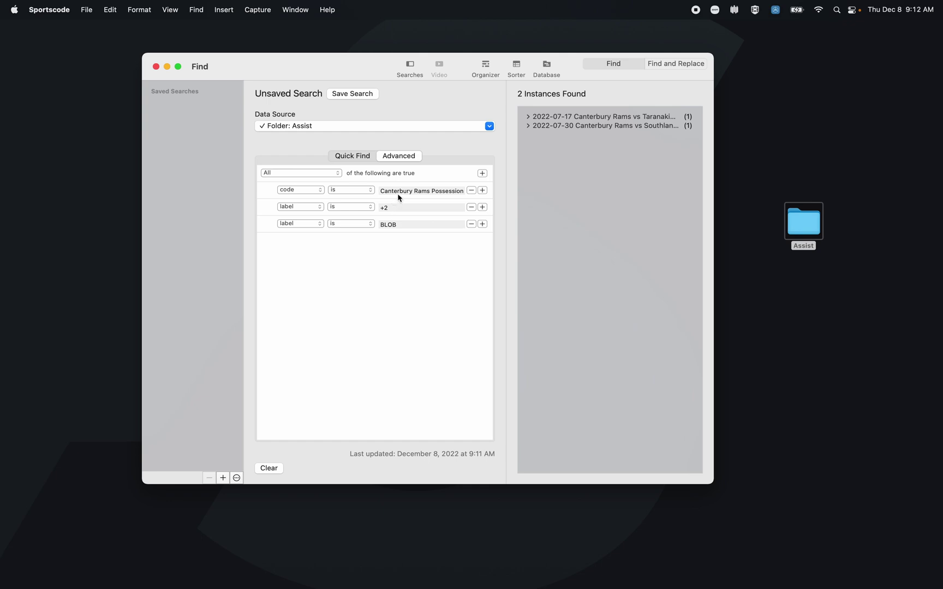
- Remove the code and +2 criteria, and change the remaining criterion to notes contains
left_click(471, 191)
left_click(471, 190)
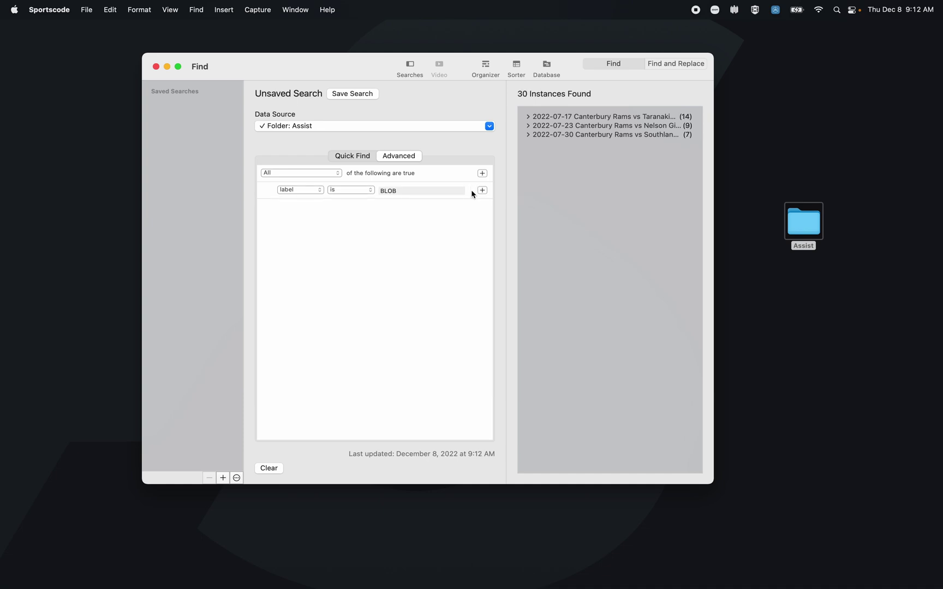
left_click(314, 190)
left_click(289, 223)
left_click(344, 190)
left_click(337, 215)
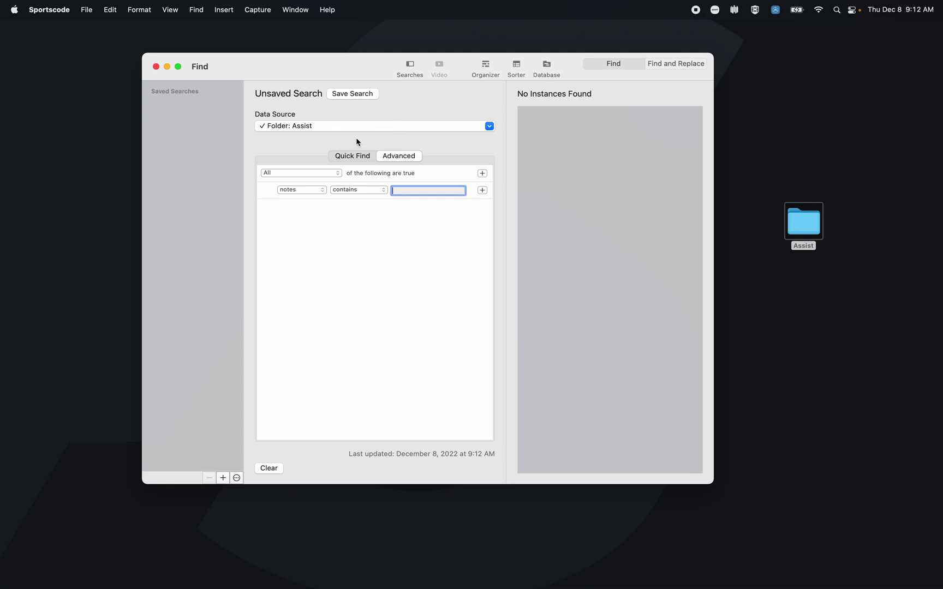
- Enter 'Note' as the notes value and select the first game's results
type("Note")
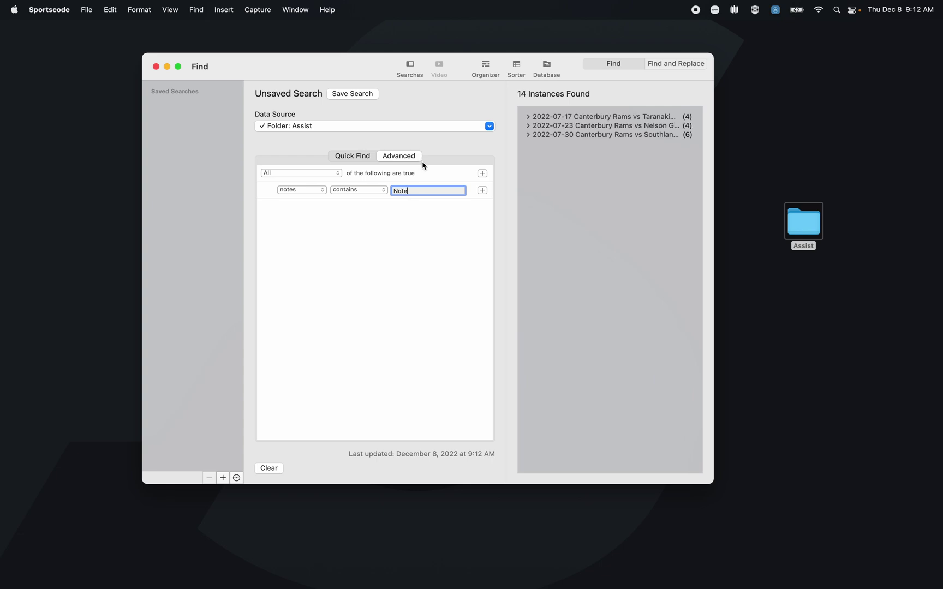
left_click(570, 116)
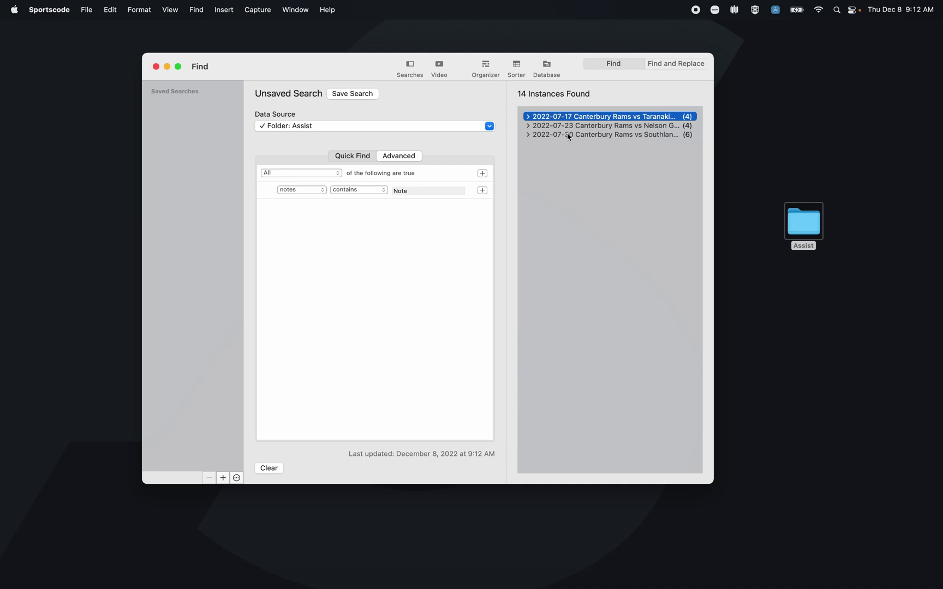
left_click(568, 137, "shift")
left_click(517, 68)
scroll(775, 289, "right", 5)
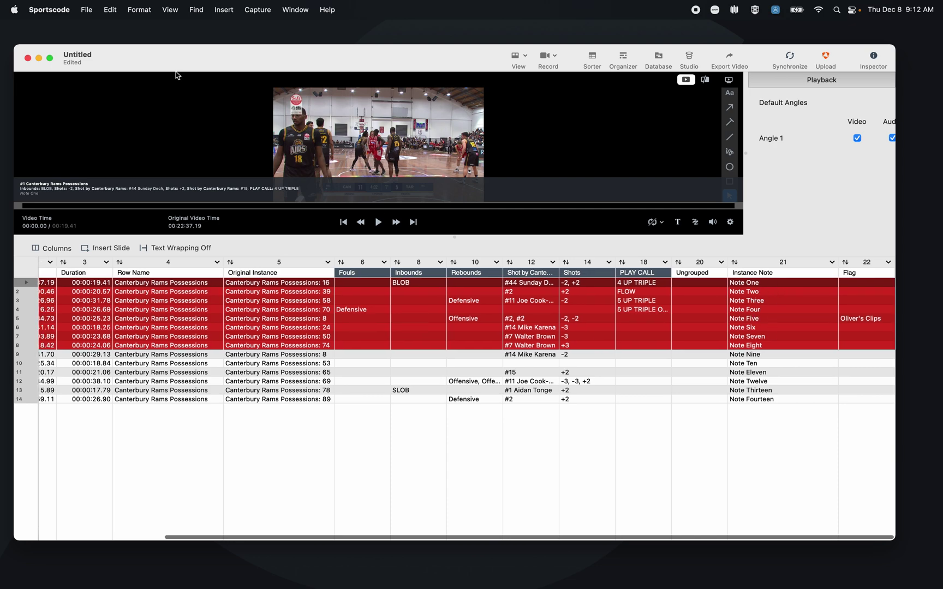
left_click(28, 58)
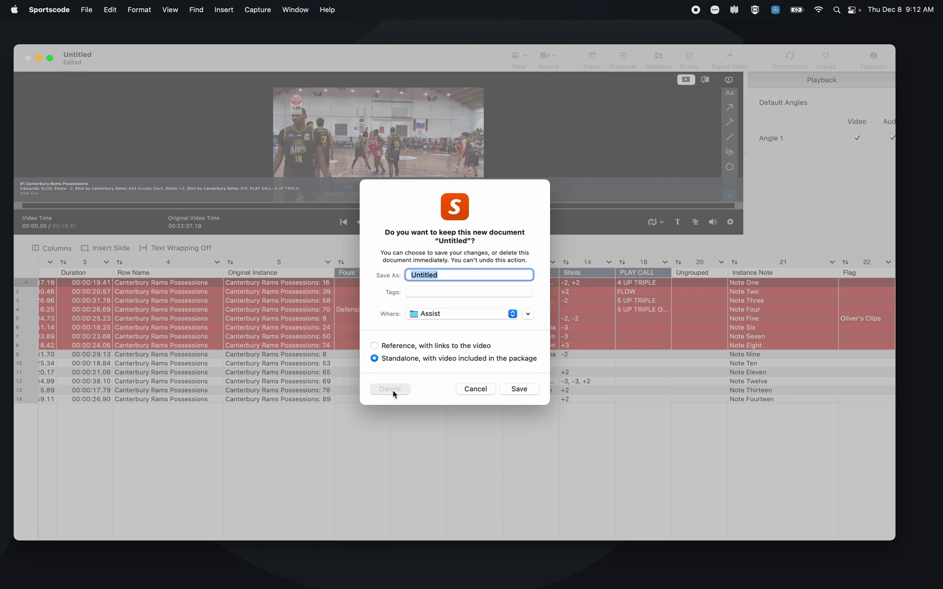
left_click(391, 389)
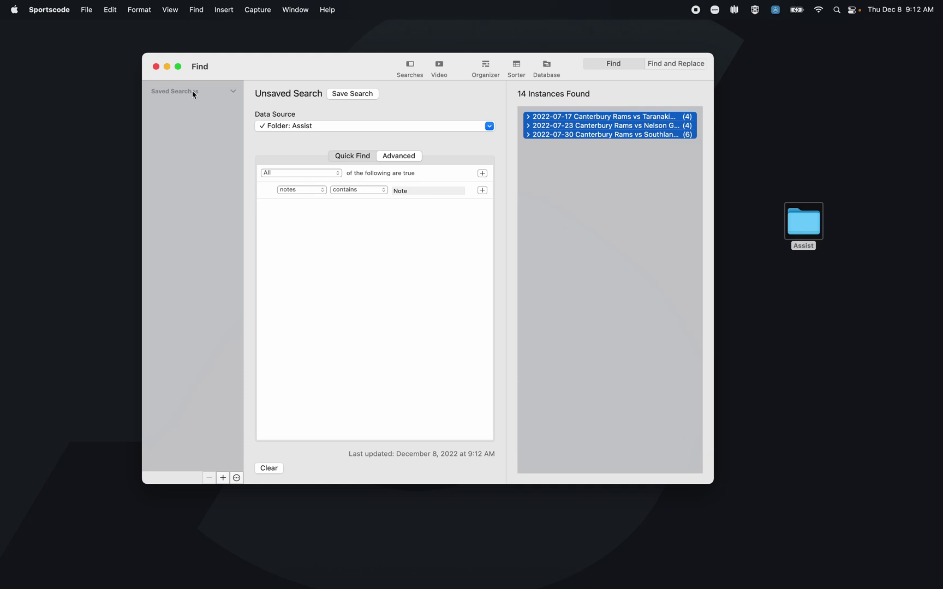